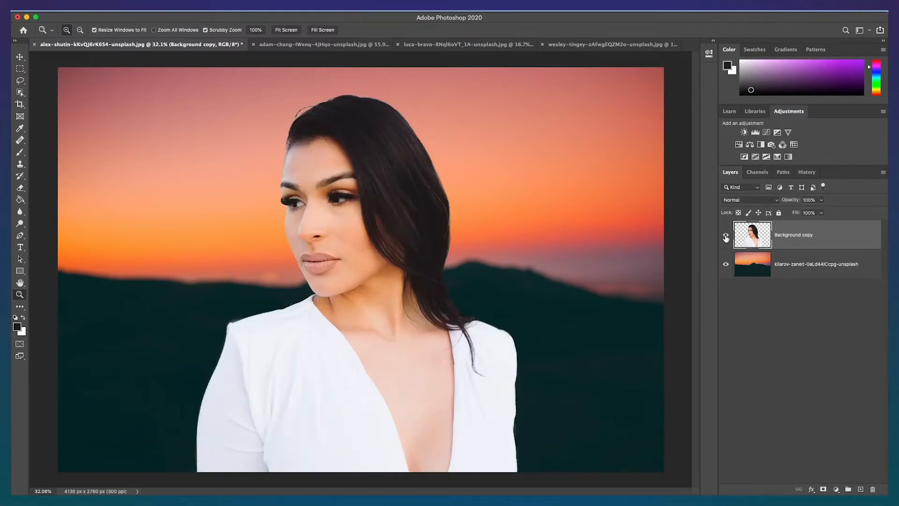
# Step: Add a Curves adjustment layer above the cut-out subject layer and clip it to that layer
pyautogui.click(726, 237)
pyautogui.click(726, 237)
pyautogui.click(836, 489)
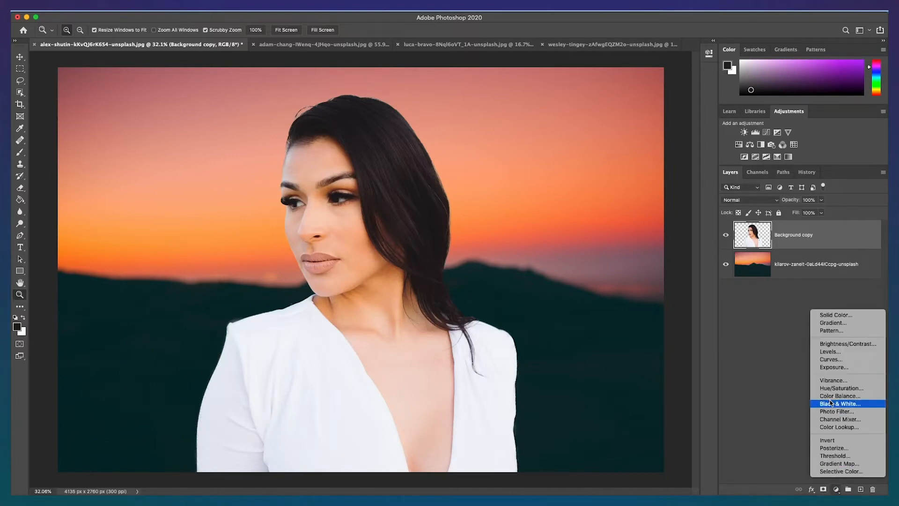
pyautogui.click(837, 359)
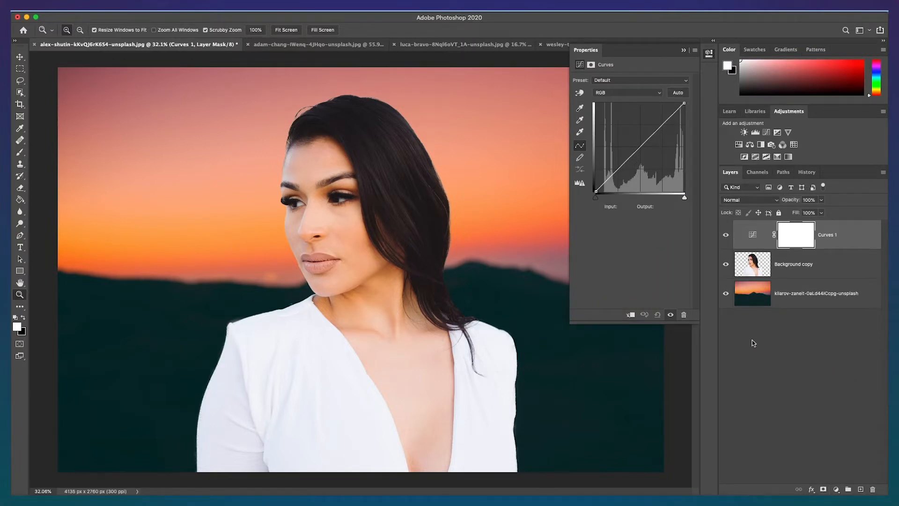
pyautogui.click(631, 316)
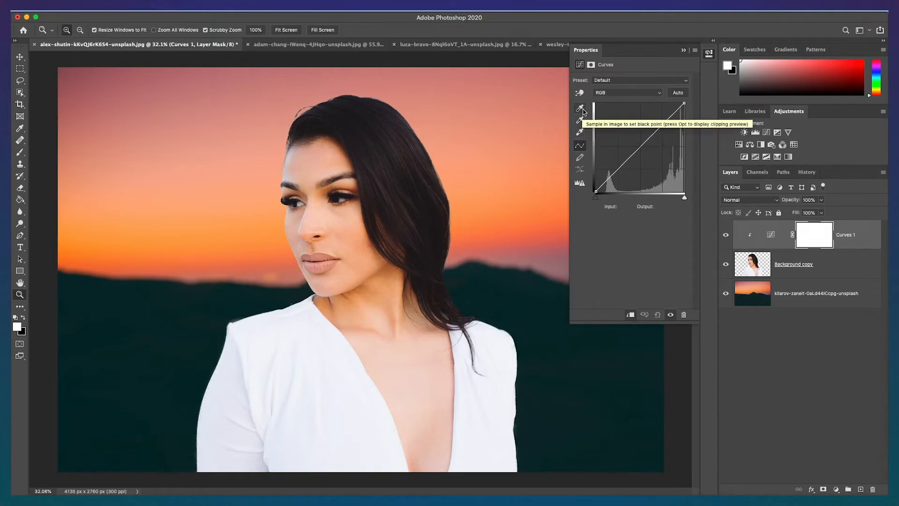
pyautogui.doubleClick(581, 109)
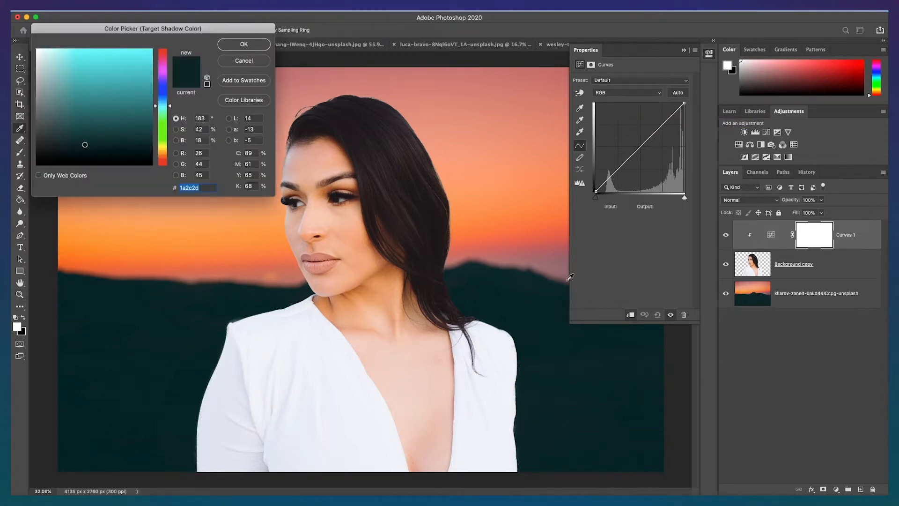
pyautogui.write('ffffff')
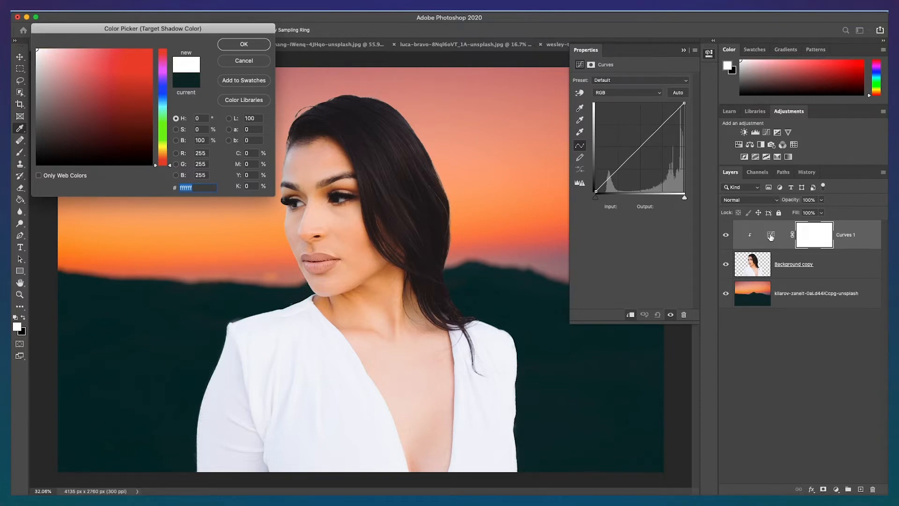
pyautogui.click(250, 61)
# Step: Set the Curves target shadow color by sampling the dark hillside in the background, saving it as the default
pyautogui.click(772, 236)
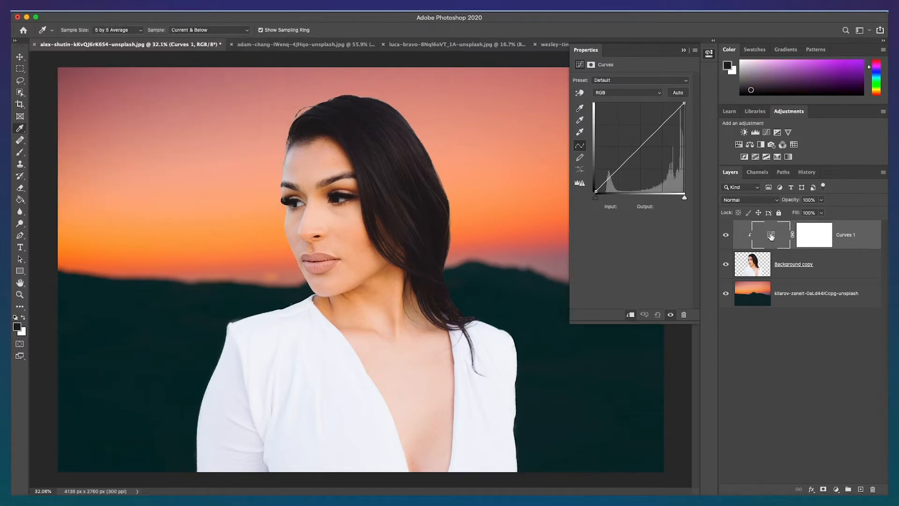
pyautogui.doubleClick(580, 108)
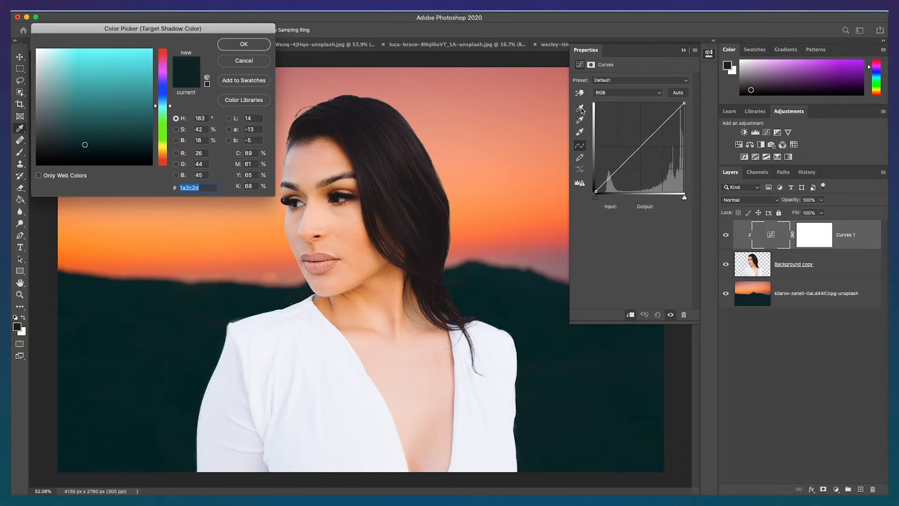
pyautogui.click(608, 438)
pyautogui.click(246, 43)
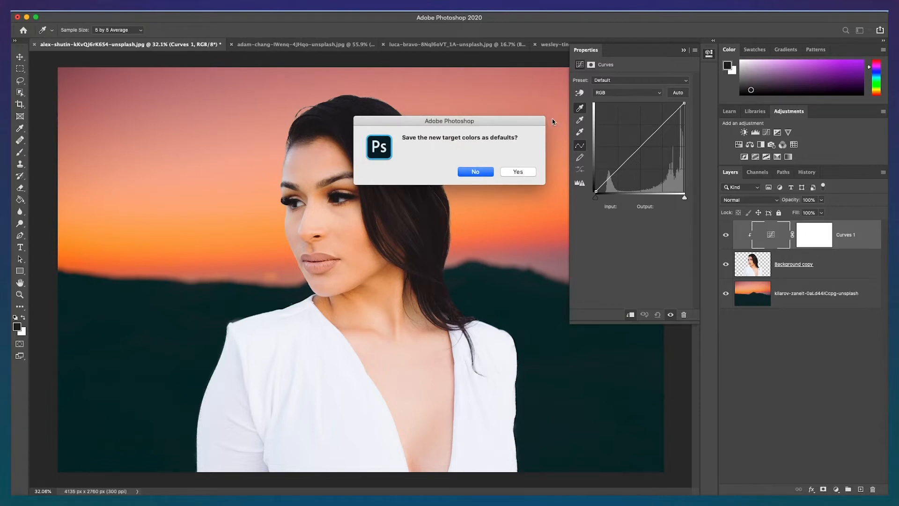
pyautogui.click(518, 172)
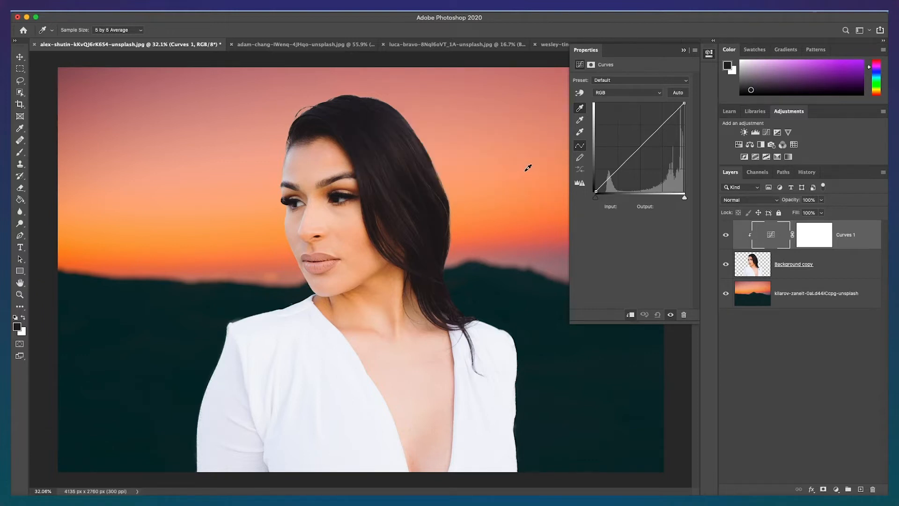
# Step: Set the target highlight color by sampling the bright orange sky near the horizon, saving it as the default
pyautogui.doubleClick(580, 133)
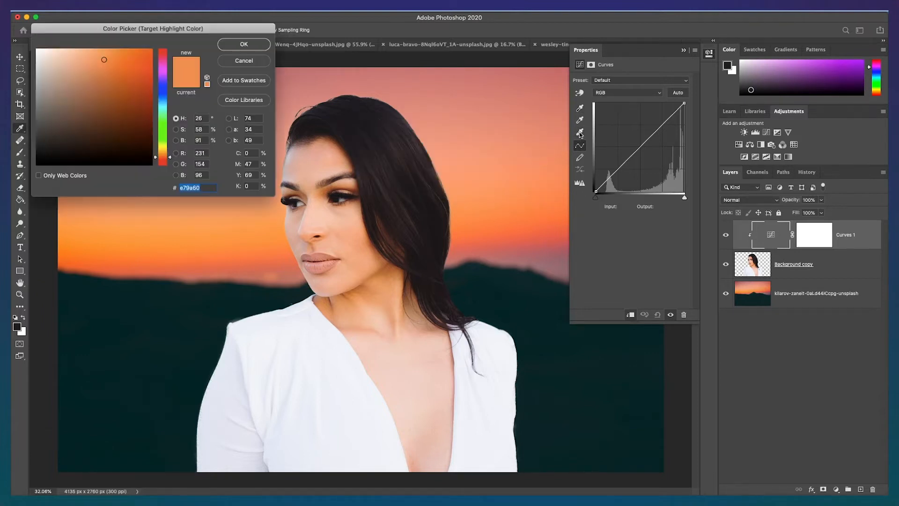
pyautogui.click(490, 221)
pyautogui.click(490, 224)
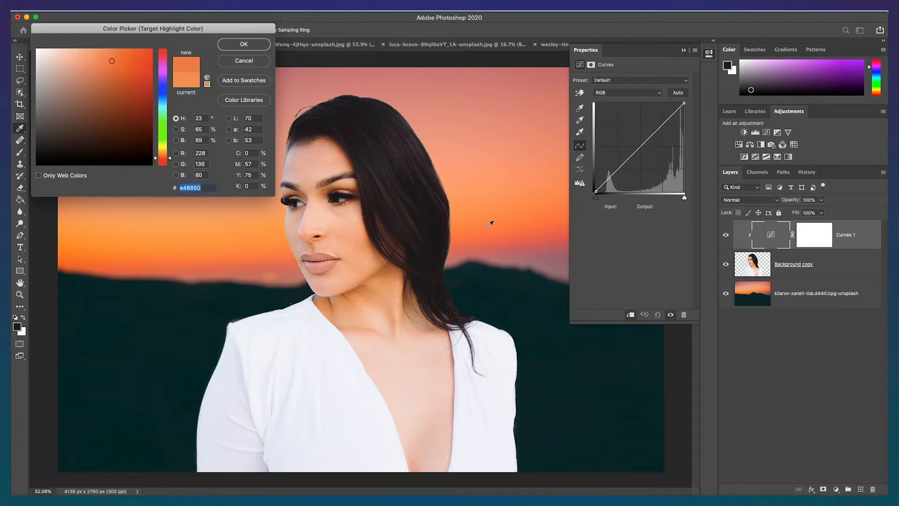
pyautogui.click(262, 46)
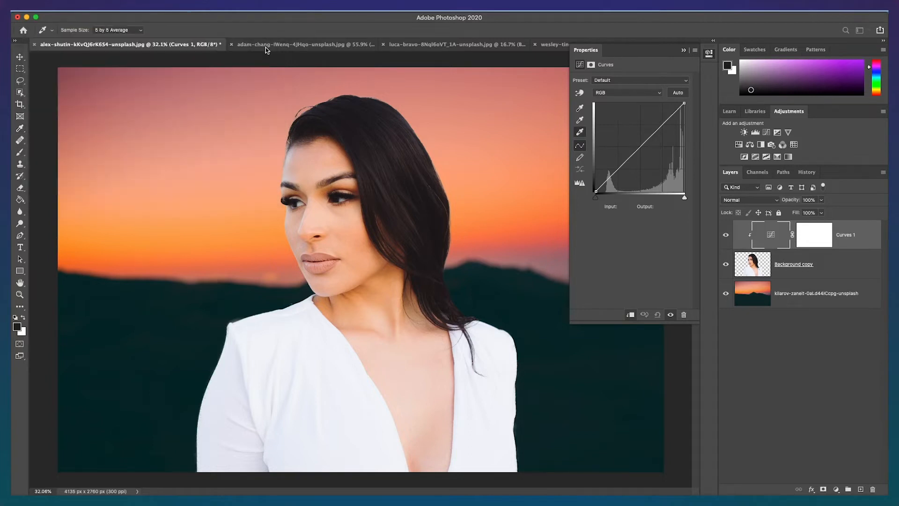
pyautogui.click(523, 172)
# Step: Set the target midtone color by sampling the sky just above the hills, saving it as the default
pyautogui.doubleClick(580, 123)
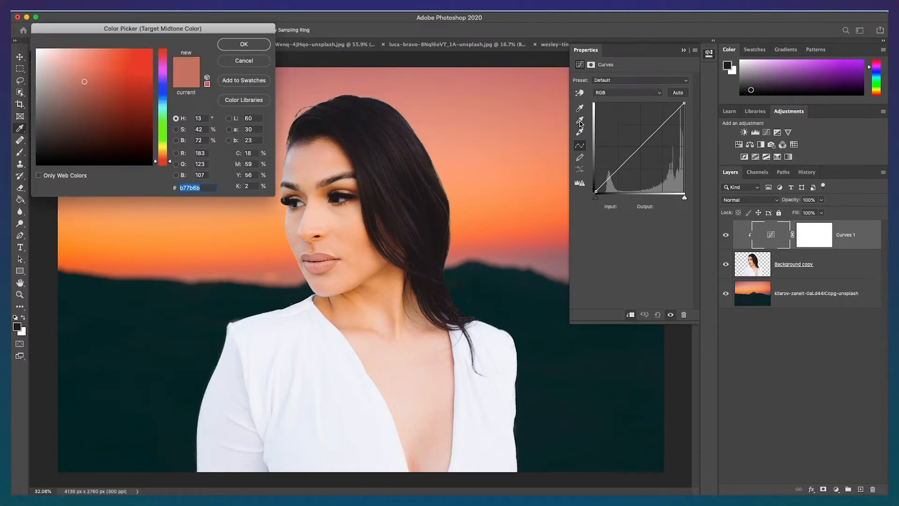
pyautogui.click(541, 256)
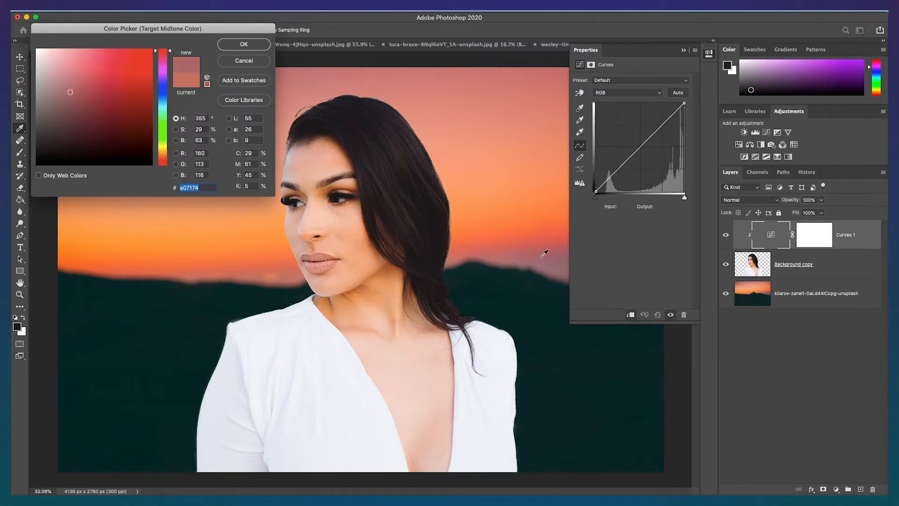
pyautogui.click(512, 258)
pyautogui.click(254, 45)
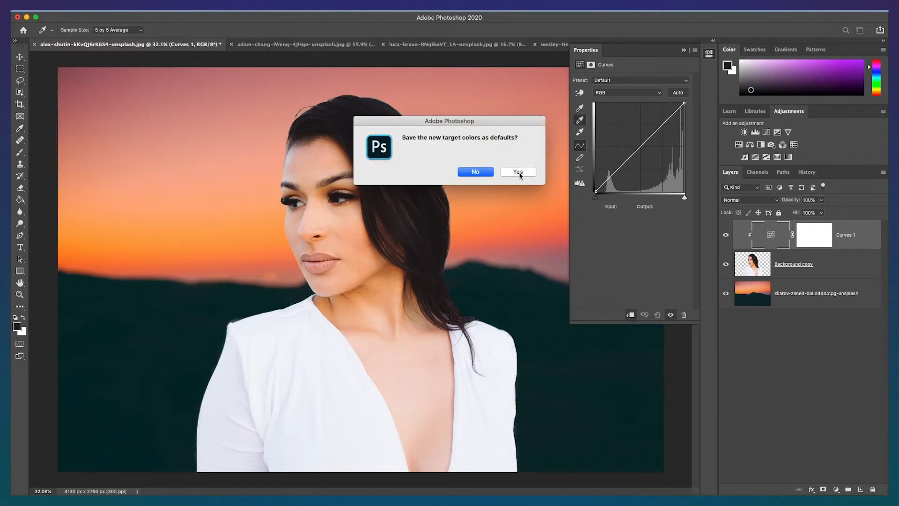
pyautogui.click(519, 174)
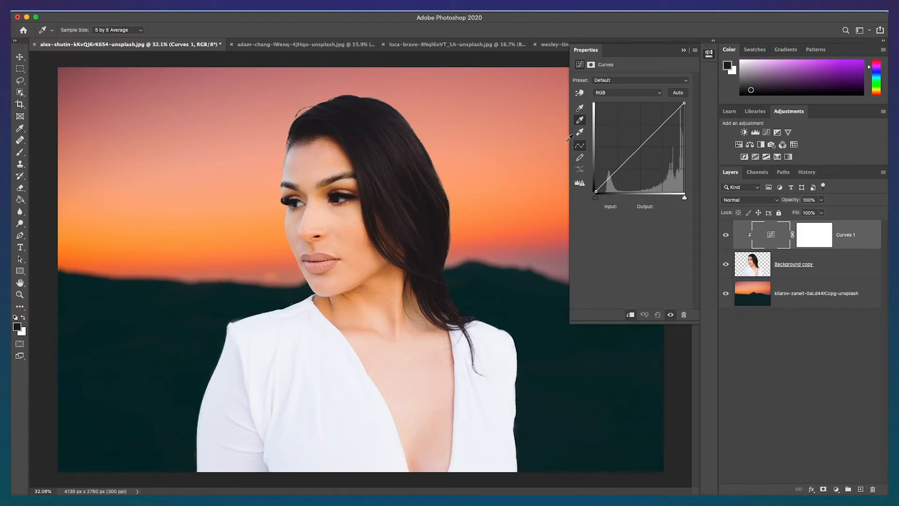
# Step: Apply the highlight eyedropper on the subject's cheek and the shadow eyedropper on her dark hair
pyautogui.click(580, 134)
pyautogui.click(329, 220)
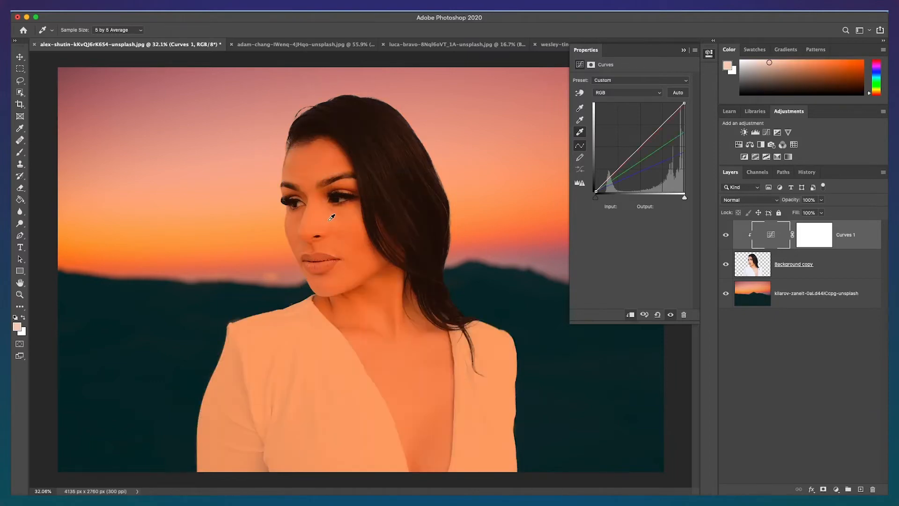
pyautogui.click(579, 110)
pyautogui.click(310, 124)
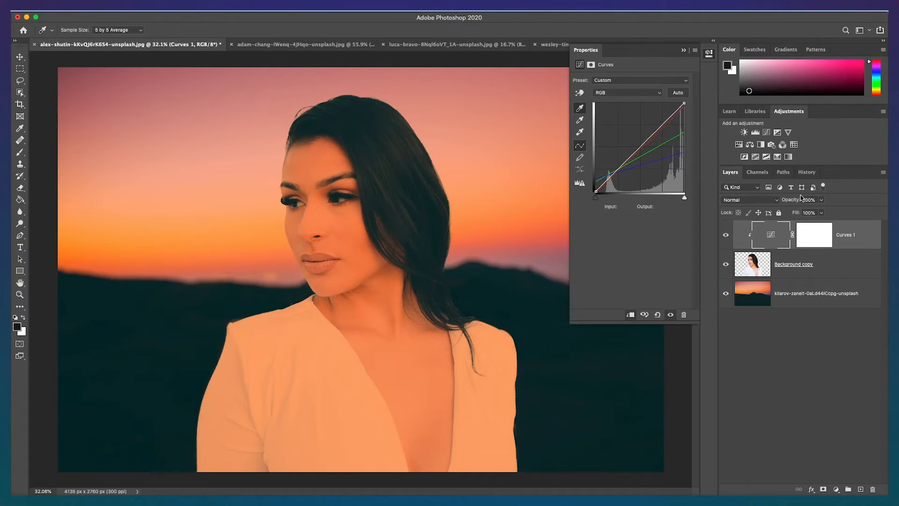
# Step: Reduce the Curves layer's opacity to 63%
pyautogui.click(822, 200)
pyautogui.moveTo(822, 214); pyautogui.dragTo(791, 213)
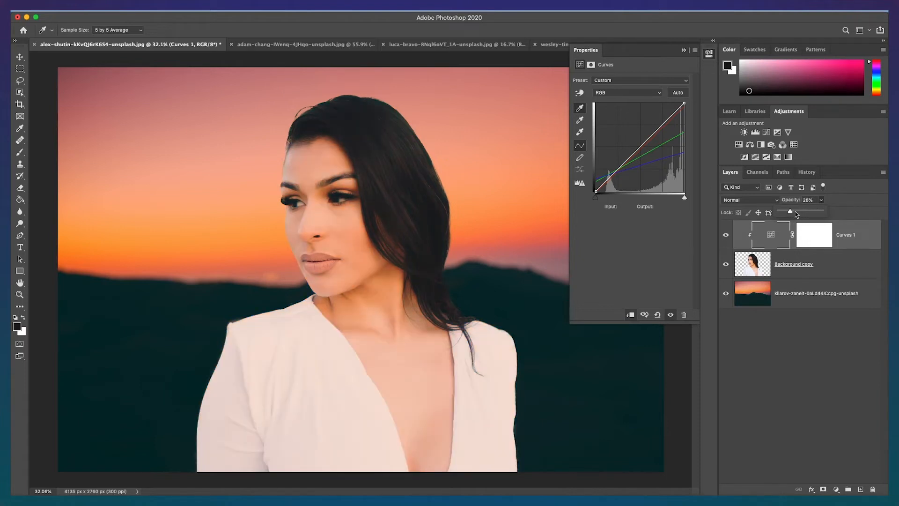
pyautogui.click(801, 211)
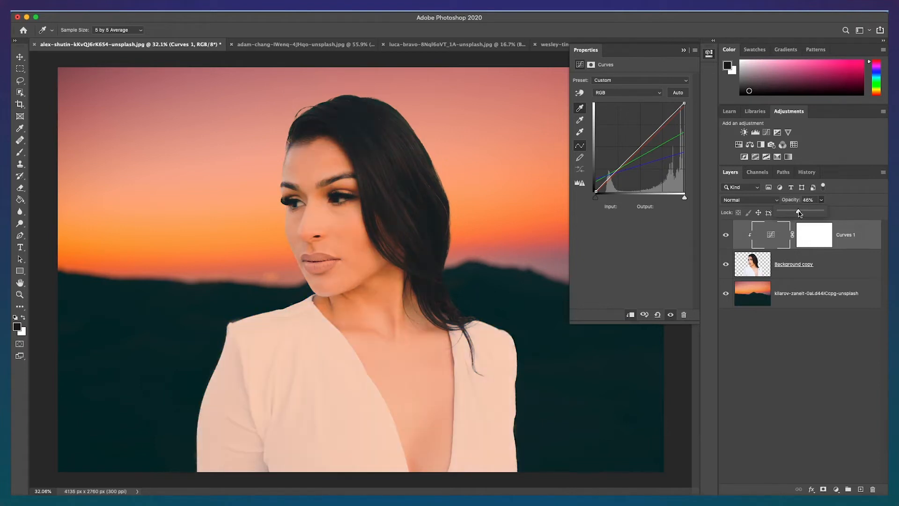
pyautogui.moveTo(803, 213); pyautogui.dragTo(806, 213)
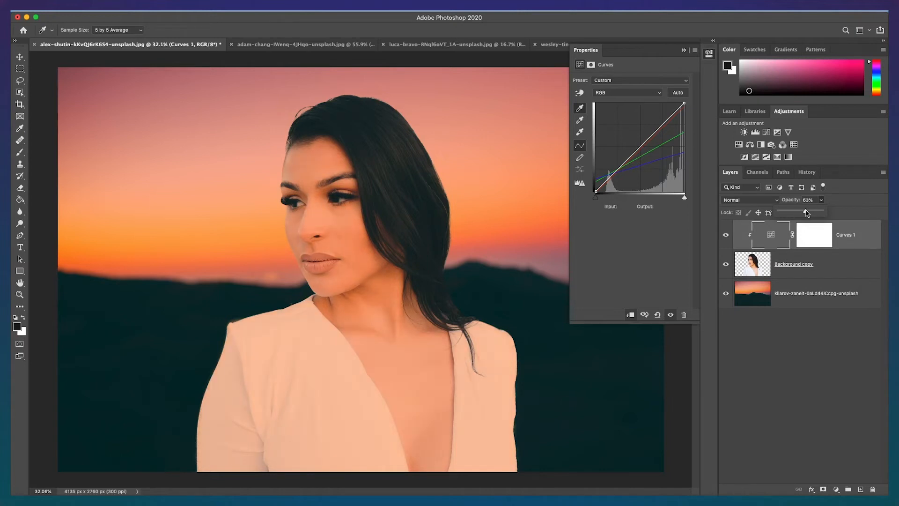
# Step: In the snowy forest image, add a Curves adjustment layer clipped to the cut-out subject layer
pyautogui.click(685, 50)
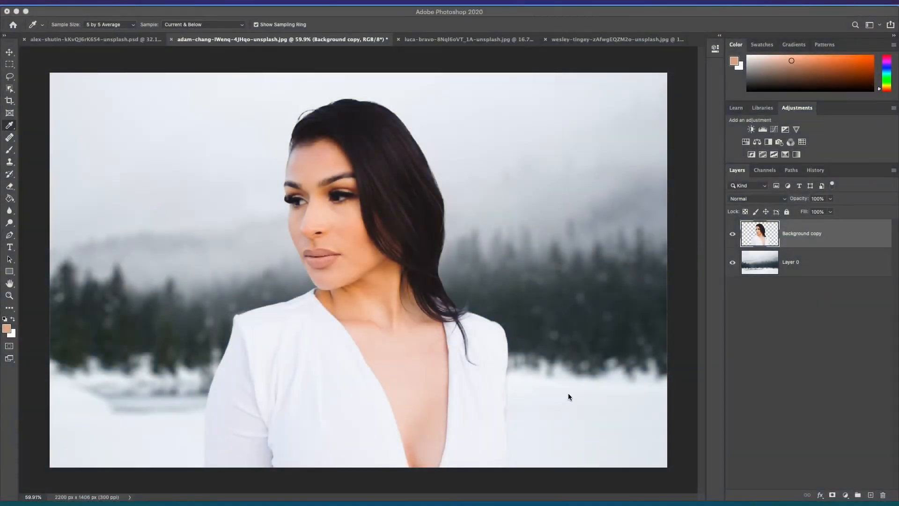
pyautogui.click(733, 237)
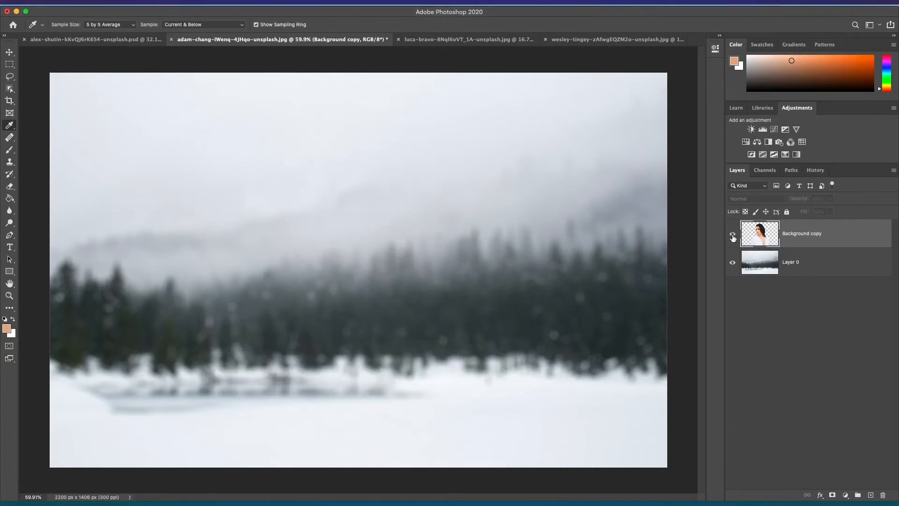
pyautogui.click(734, 237)
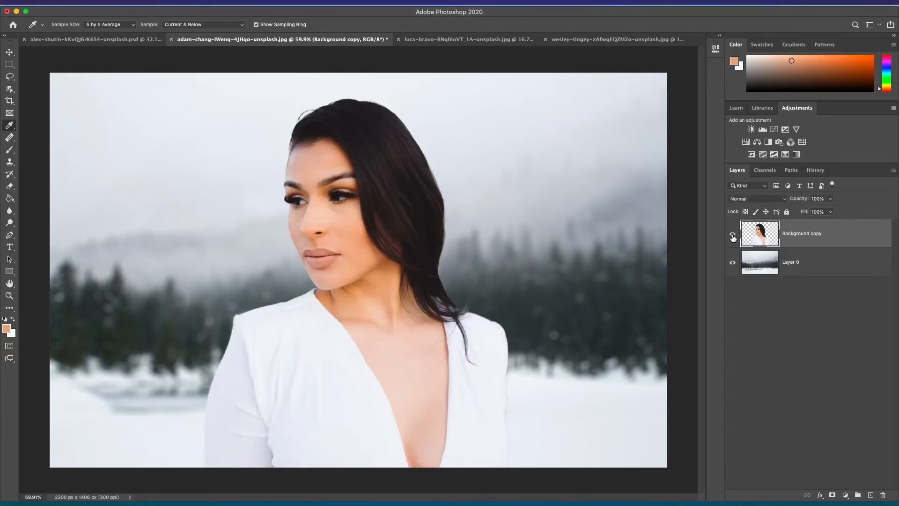
pyautogui.click(845, 495)
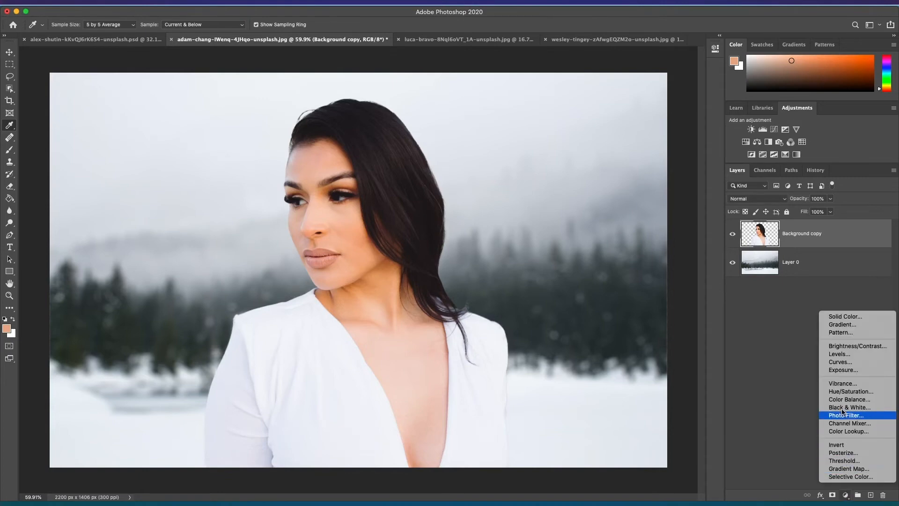
pyautogui.click(846, 362)
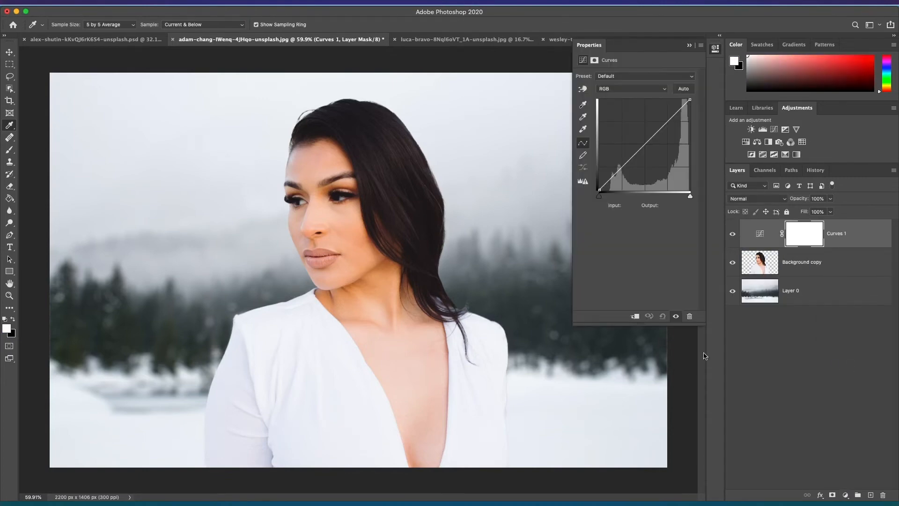
pyautogui.click(635, 317)
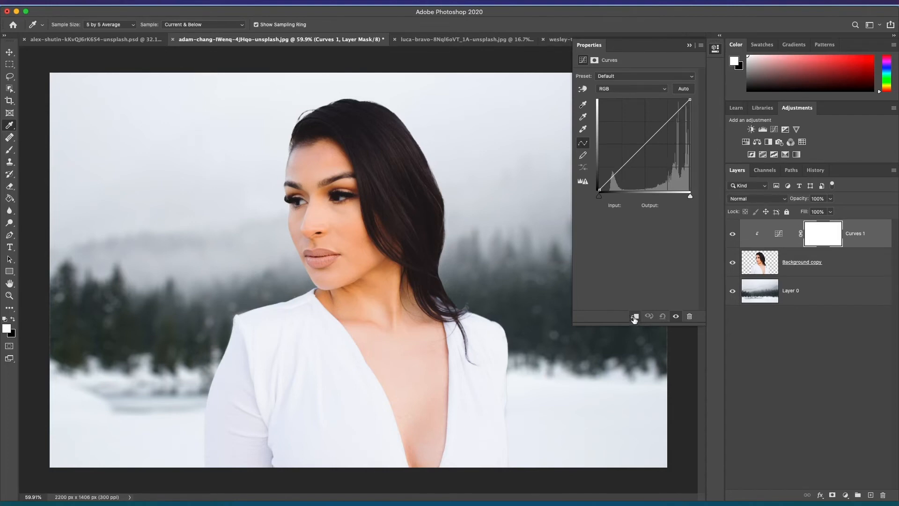
# Step: Set the Curves target shadow color by sampling the dark trees in the background, saving it as the default
pyautogui.click(780, 236)
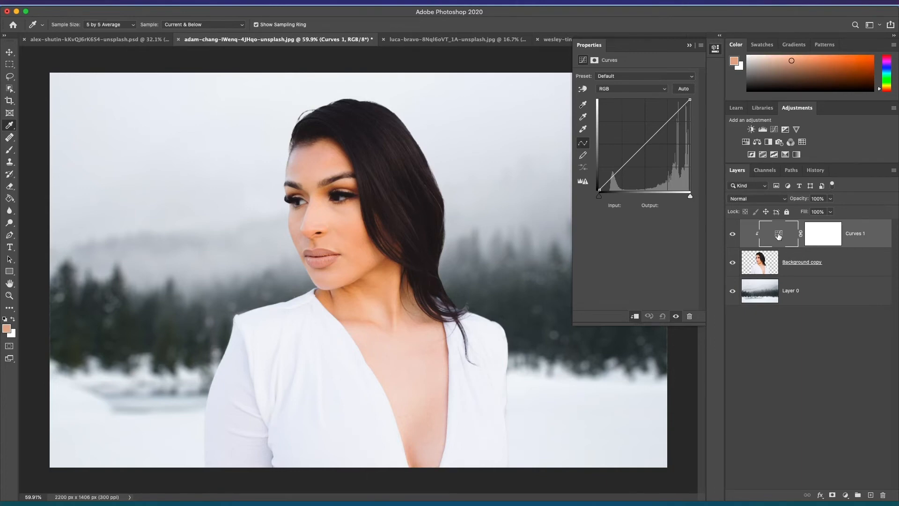
pyautogui.click(585, 108)
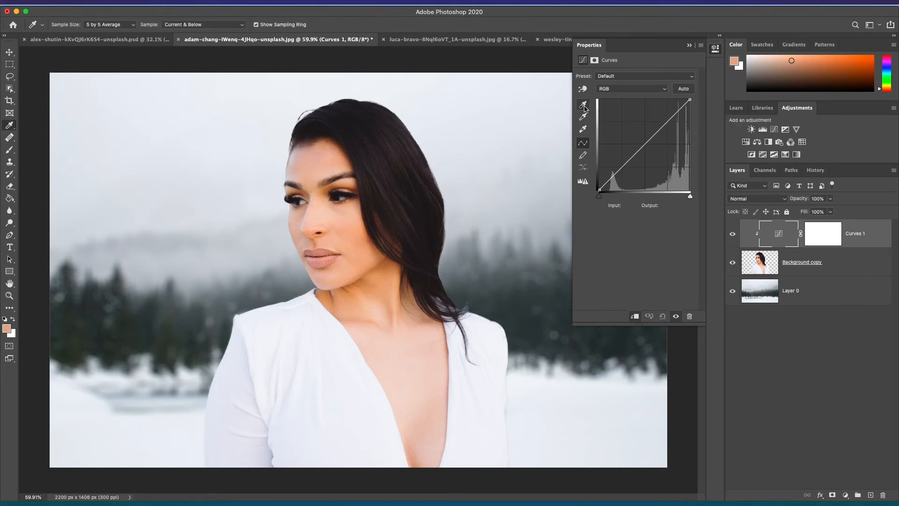
pyautogui.doubleClick(585, 107)
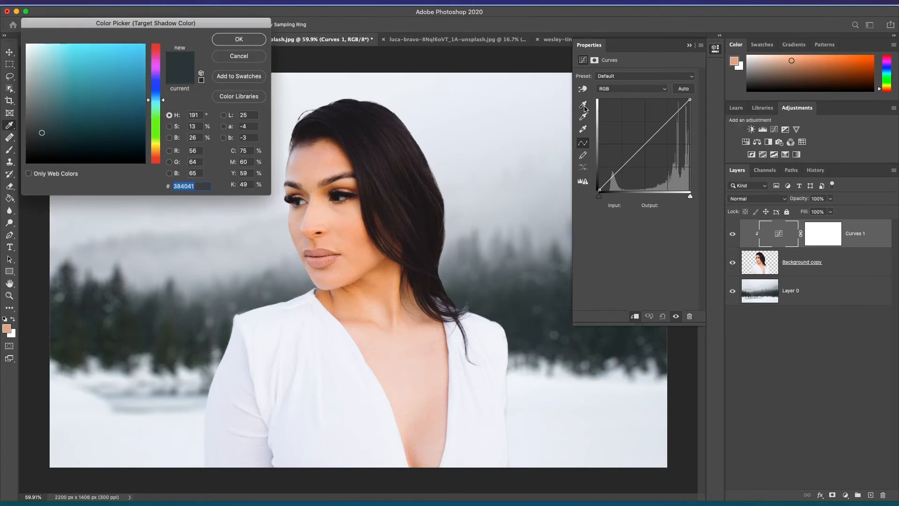
pyautogui.click(515, 329)
pyautogui.click(514, 335)
pyautogui.click(240, 40)
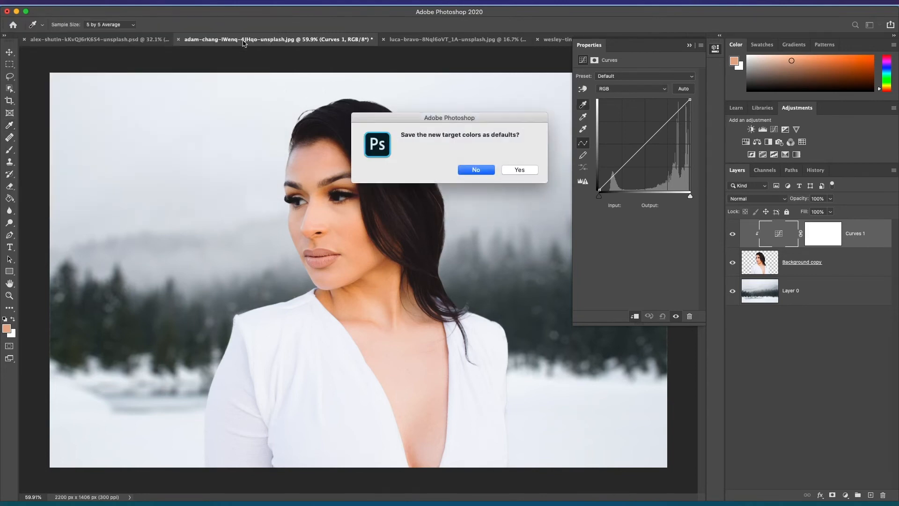
pyautogui.click(520, 169)
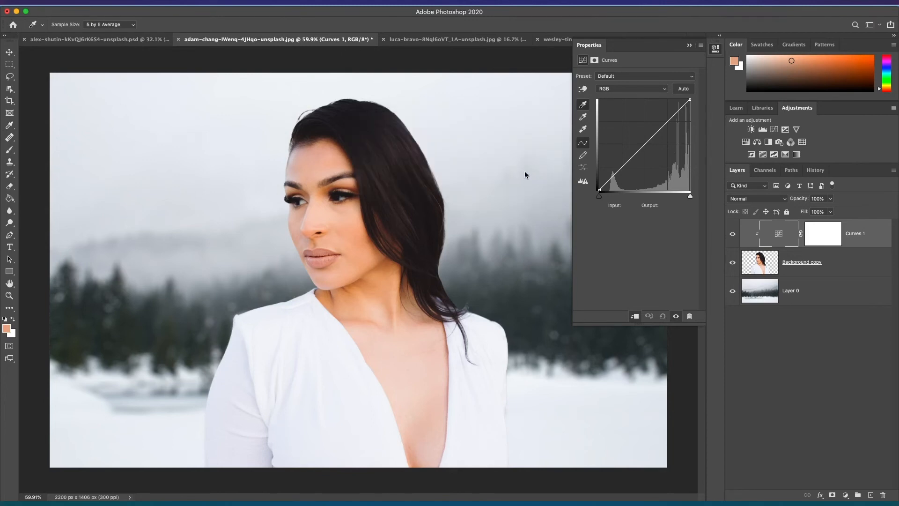
# Step: Set the Curves target highlight color by sampling the bright snow in the background, saving it as the default
pyautogui.doubleClick(584, 131)
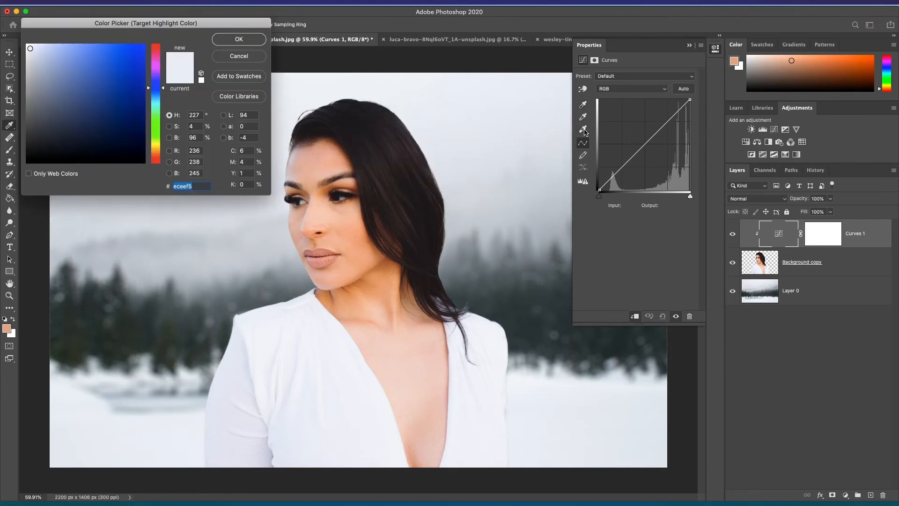
pyautogui.click(523, 444)
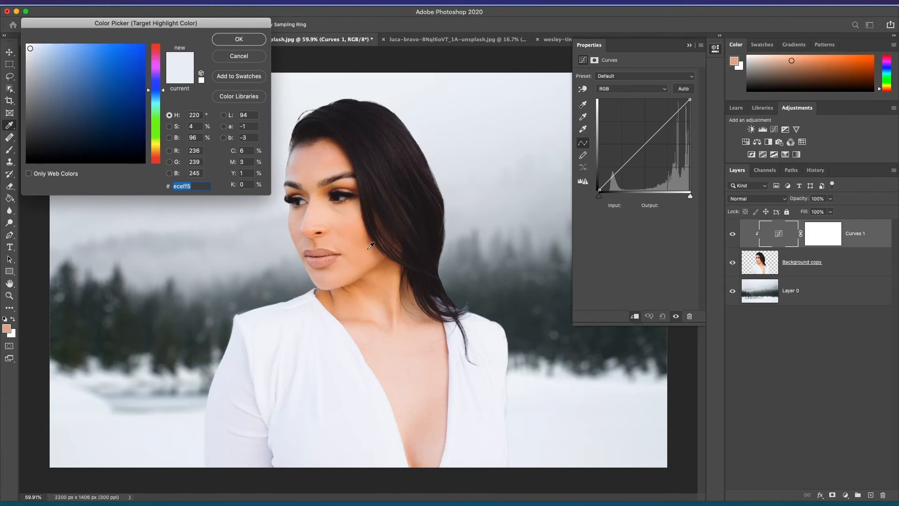
pyautogui.click(239, 41)
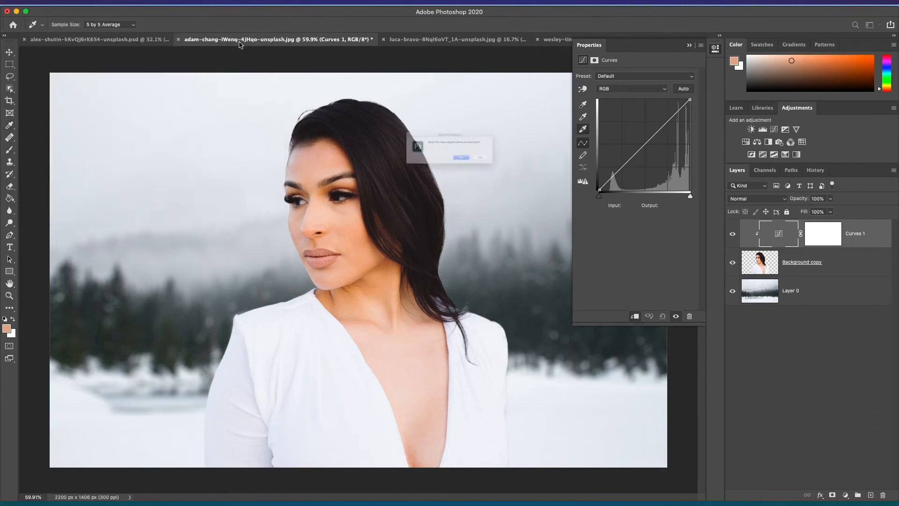
pyautogui.click(513, 170)
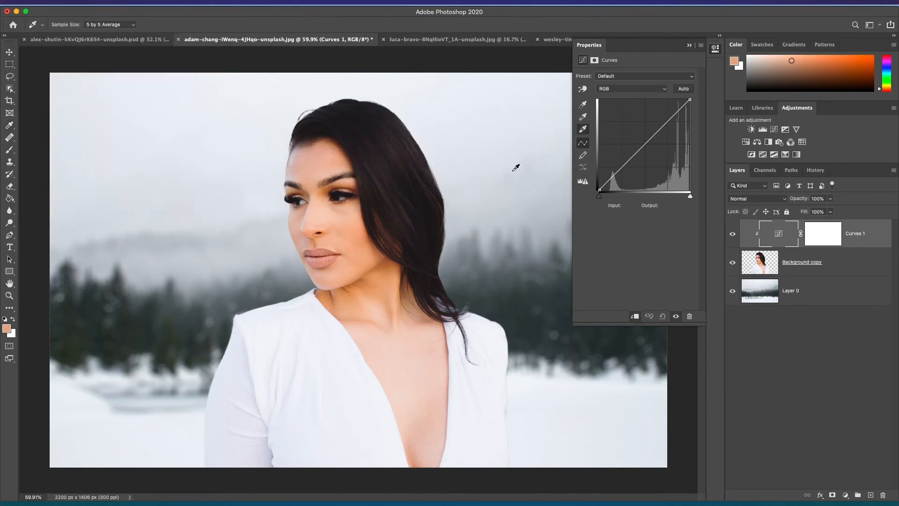
# Step: Set the Curves target midtone color by sampling the misty grey area of the background, saving it as the default
pyautogui.doubleClick(583, 117)
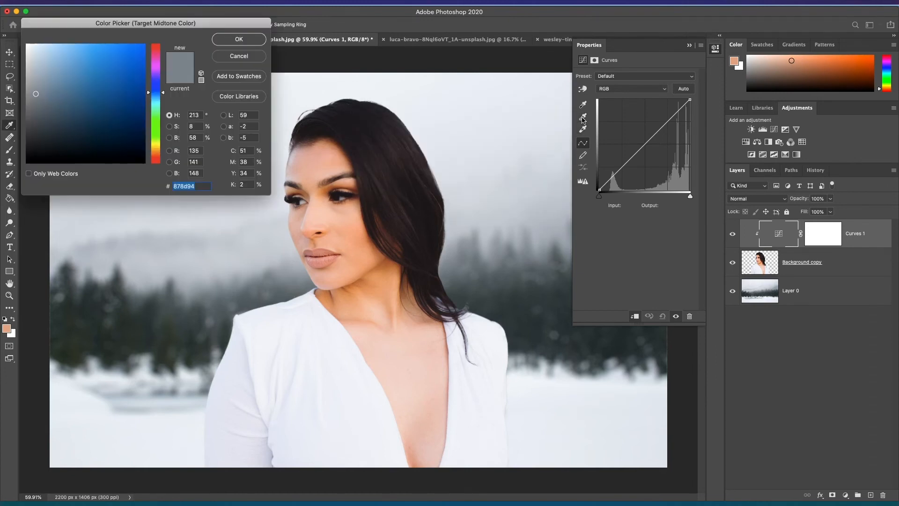
pyautogui.click(489, 238)
pyautogui.click(489, 244)
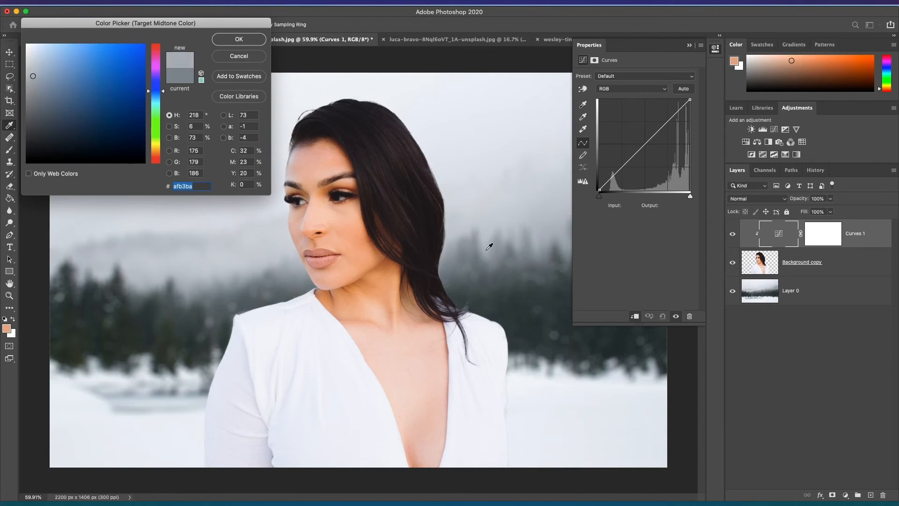
pyautogui.click(485, 243)
pyautogui.click(485, 248)
pyautogui.click(486, 250)
pyautogui.click(238, 40)
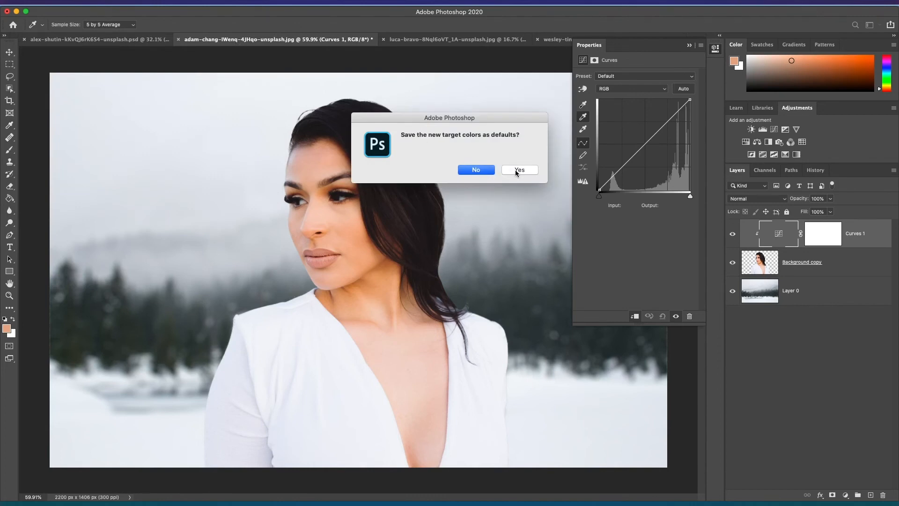
pyautogui.click(518, 171)
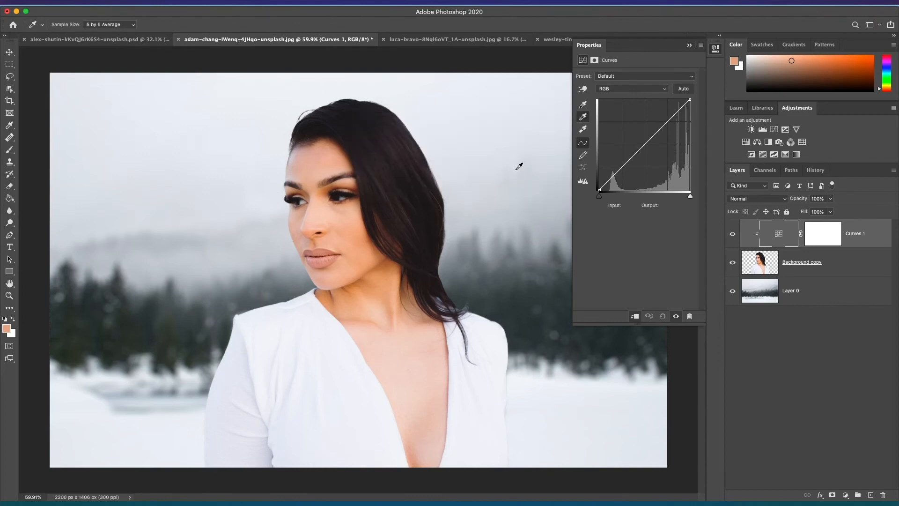
# Step: Apply the highlight eyedropper near the subject's hairline, the shadow eyedropper on her neck, and the midtone eyedropper on her face
pyautogui.click(584, 104)
pyautogui.click(317, 124)
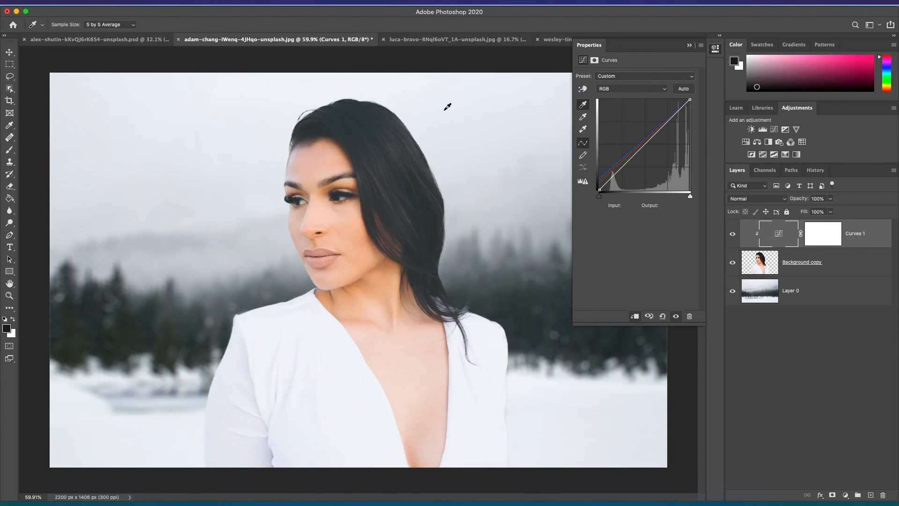
pyautogui.click(583, 129)
pyautogui.click(376, 312)
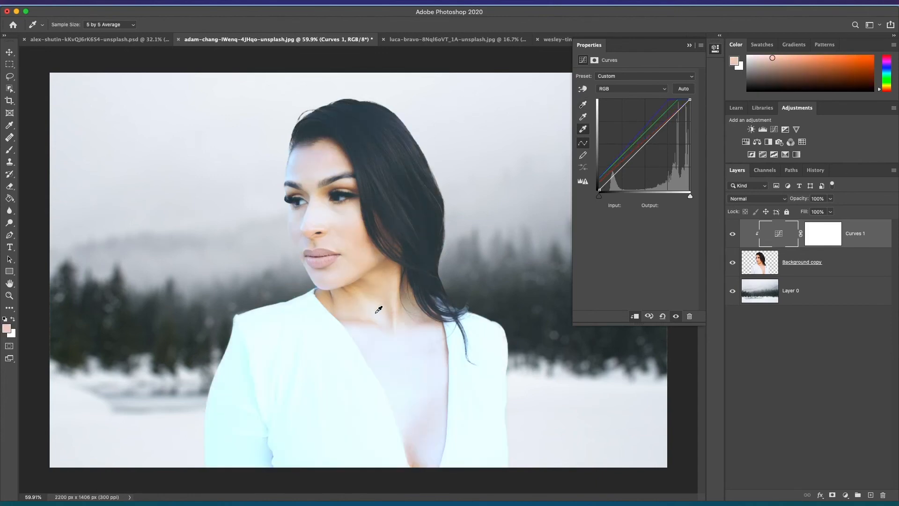
pyautogui.click(583, 116)
pyautogui.click(345, 180)
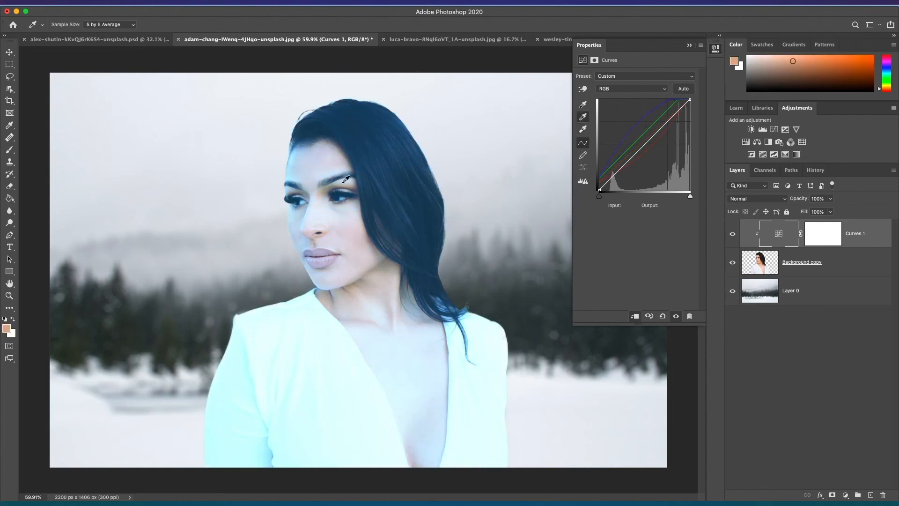
# Step: Reduce the Curves layer's fill to 52% and collapse the Properties panel
pyautogui.click(830, 213)
pyautogui.moveTo(819, 223); pyautogui.dragTo(808, 225)
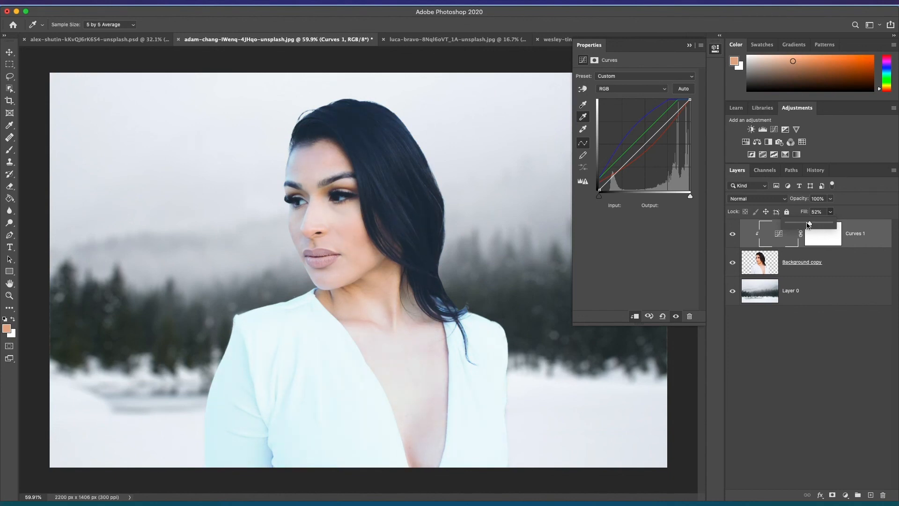
pyautogui.click(689, 47)
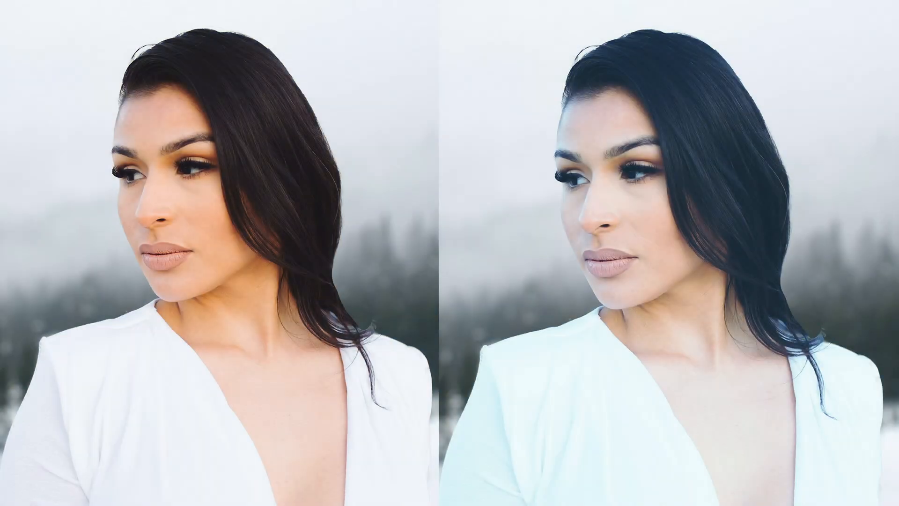